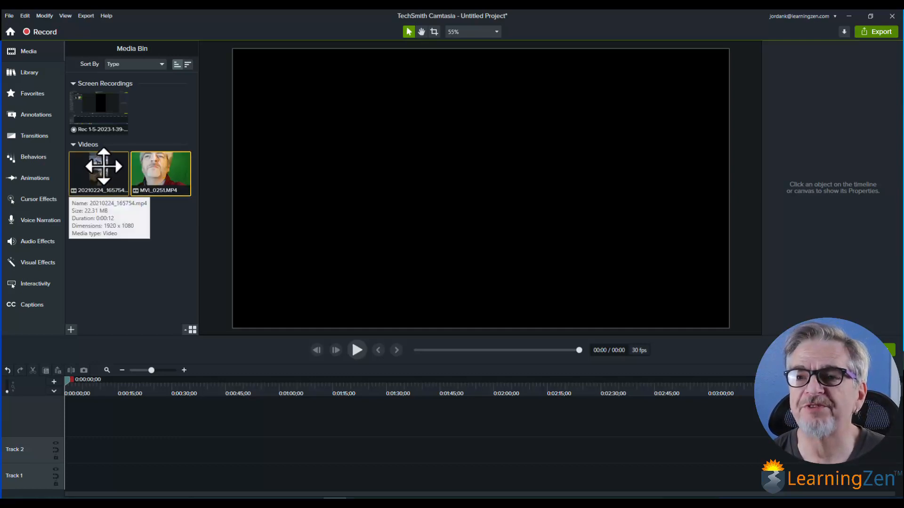
# - Add the 20210224_165754.mp4 video to the start of Track 1 and open the project settings
pyautogui.moveTo(103, 167); pyautogui.dragTo(55, 476)
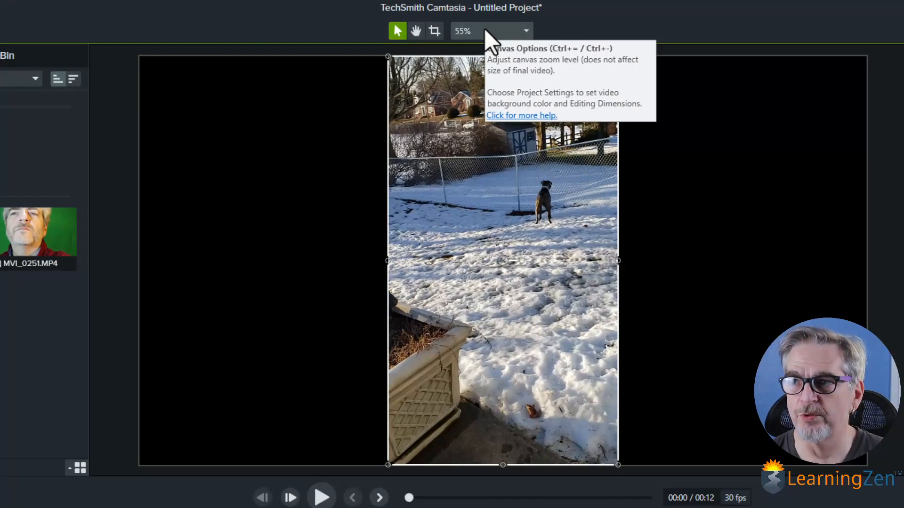
pyautogui.click(490, 32)
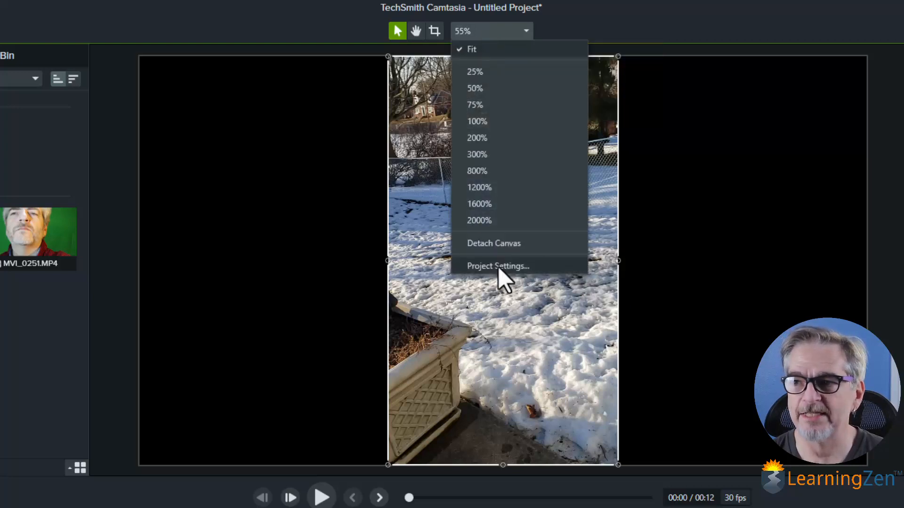
pyautogui.click(434, 287)
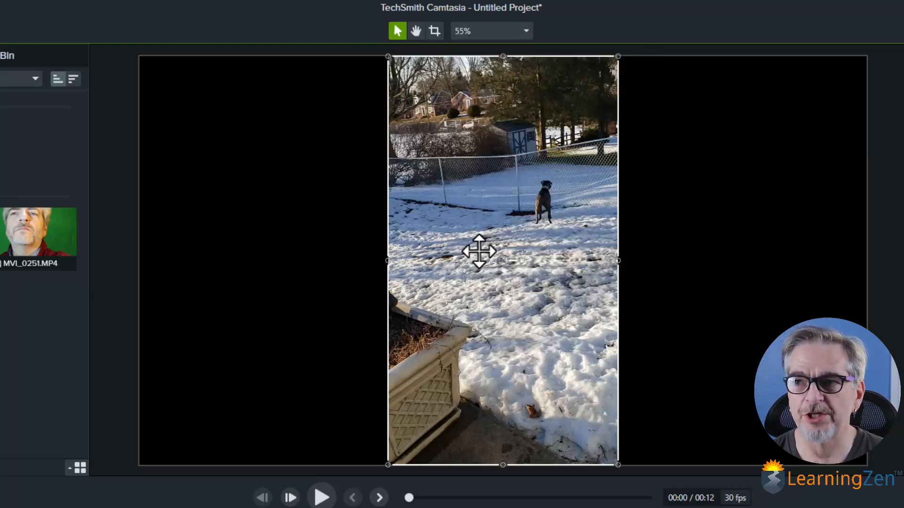
pyautogui.rightClick(479, 251)
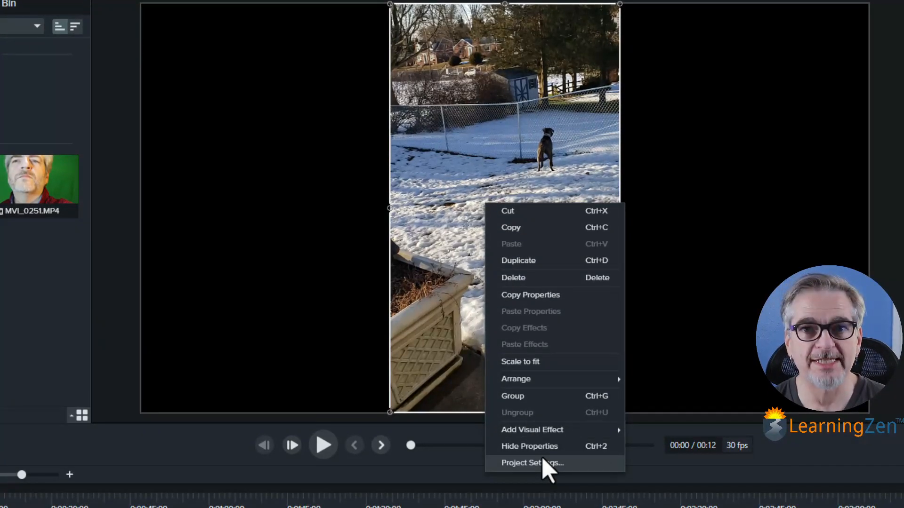
pyautogui.click(543, 463)
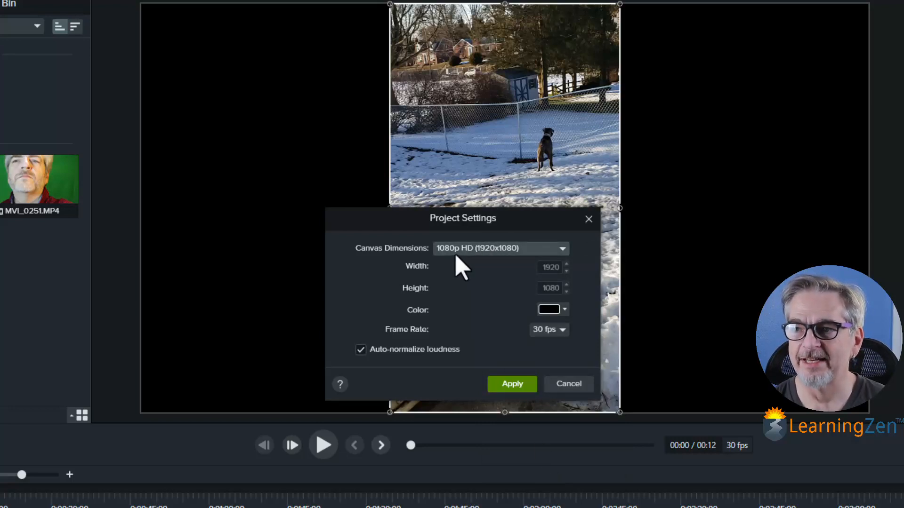
# - Set the canvas dimensions to Custom with a width of 1080 and a height of 1920, and apply them
pyautogui.click(523, 250)
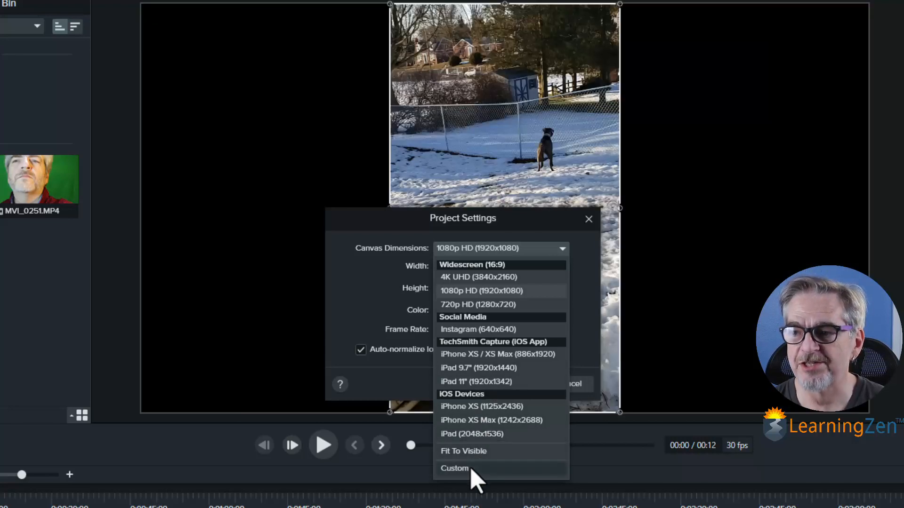
pyautogui.click(471, 469)
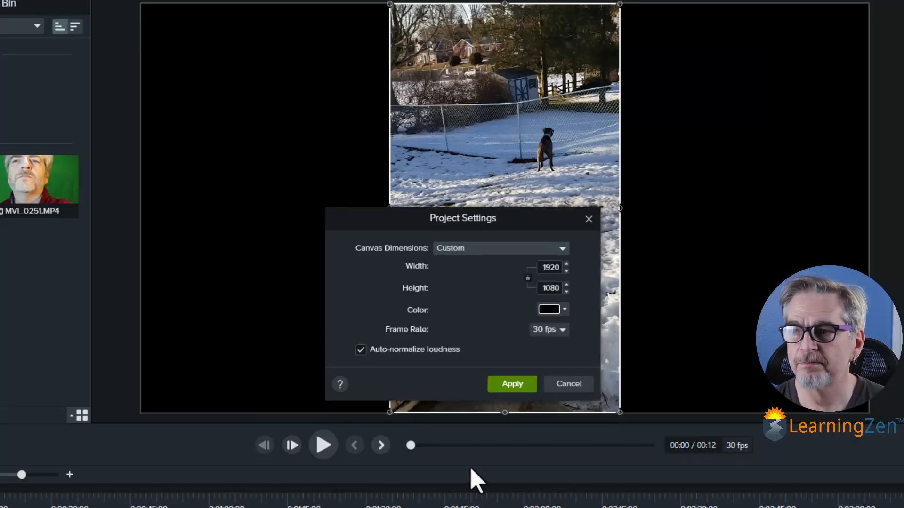
pyautogui.doubleClick(544, 269)
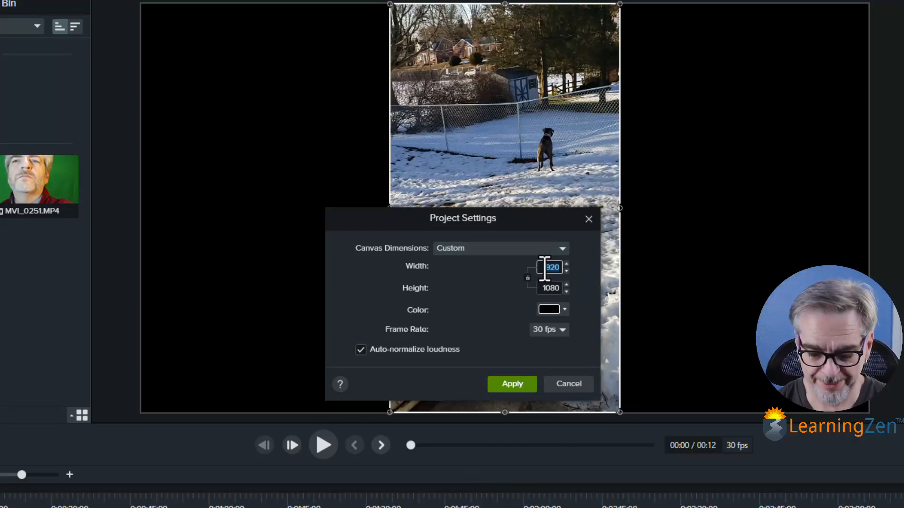
pyautogui.write('1080')
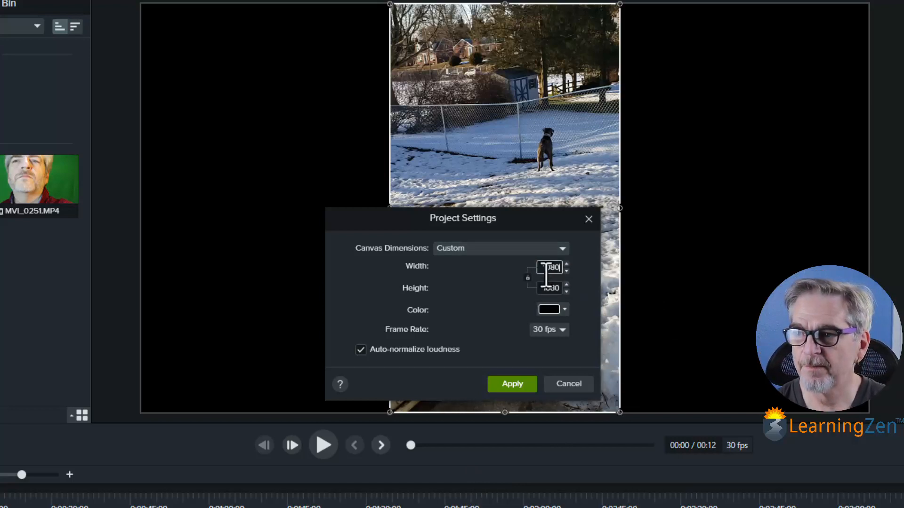
pyautogui.doubleClick(548, 288)
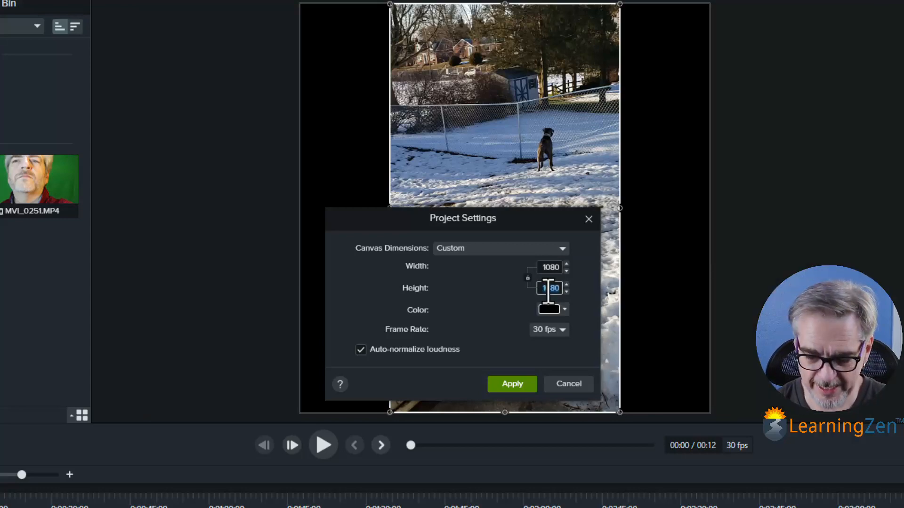
pyautogui.write('1920')
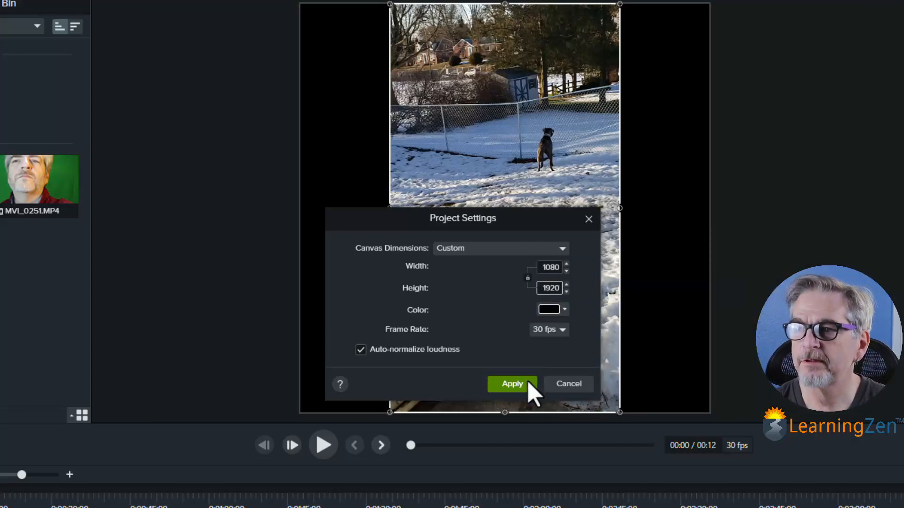
pyautogui.click(526, 383)
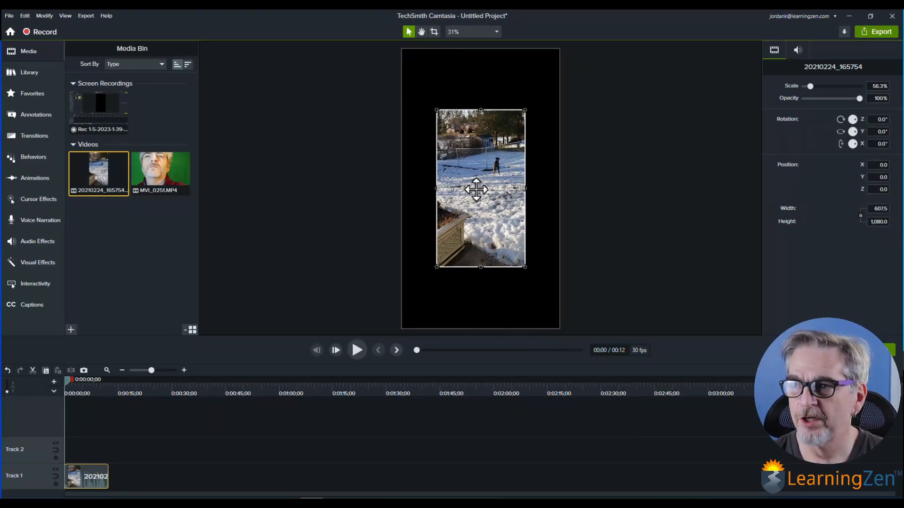
# - Reposition and enlarge the 20210224_165754 clip to 100% scale so it fills the vertical canvas, and play part of it
pyautogui.moveTo(476, 189); pyautogui.dragTo(442, 128)
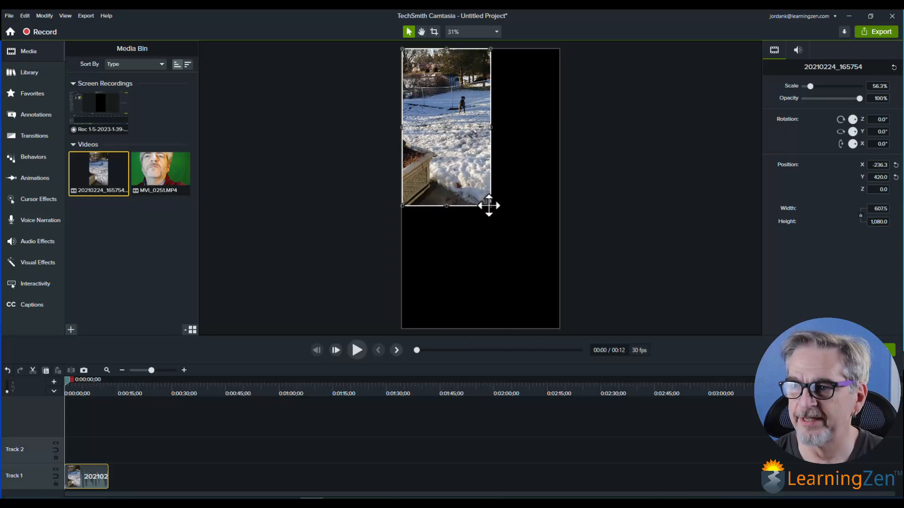
pyautogui.moveTo(492, 206); pyautogui.dragTo(558, 327)
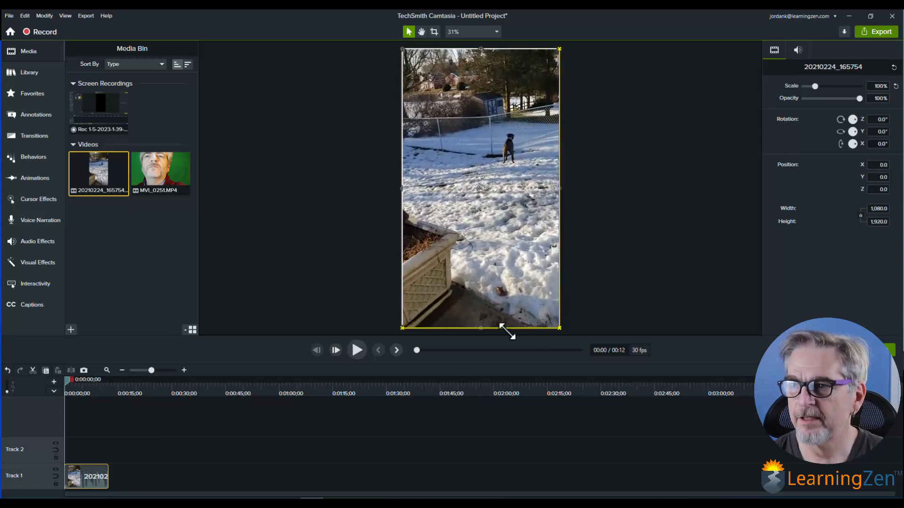
pyautogui.click(360, 347)
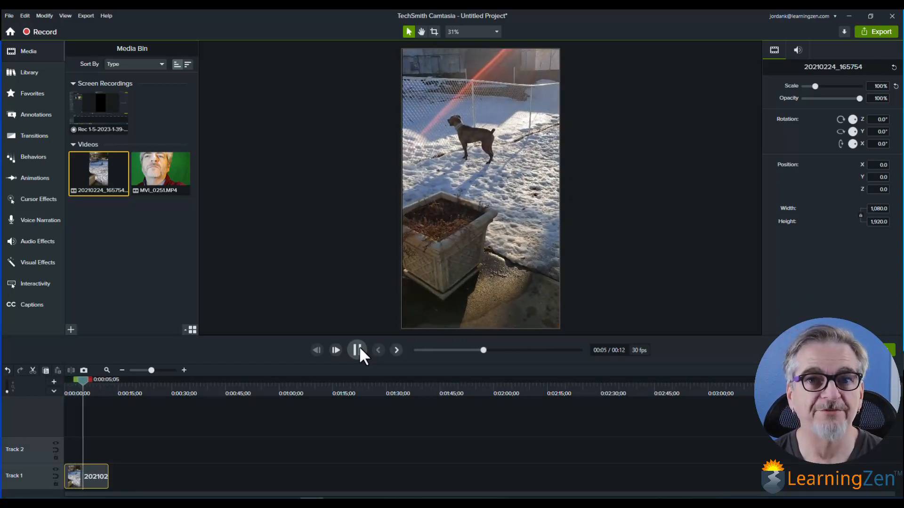
pyautogui.click(359, 347)
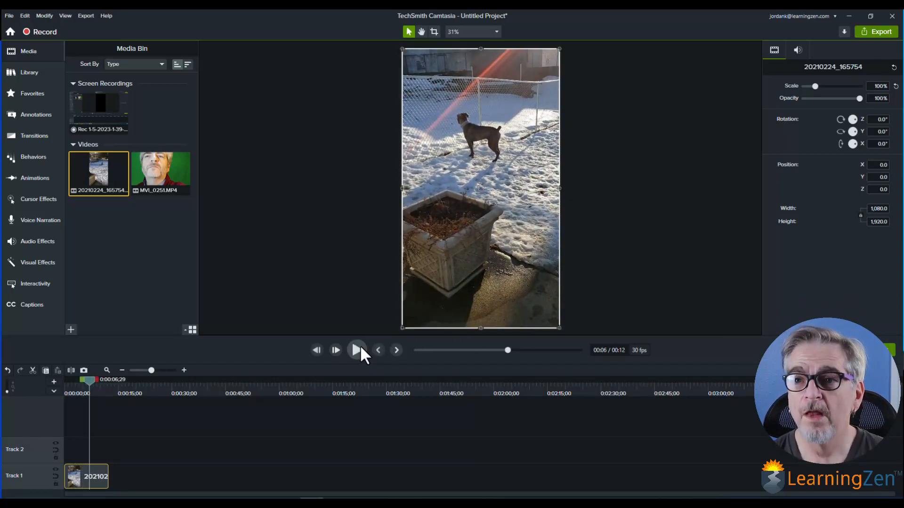
# - Place MVI_0251.MP4 on Track 1 after the first clip, starting at about 0:36, and scale it to about 179% to fill the canvas height
pyautogui.click(160, 184)
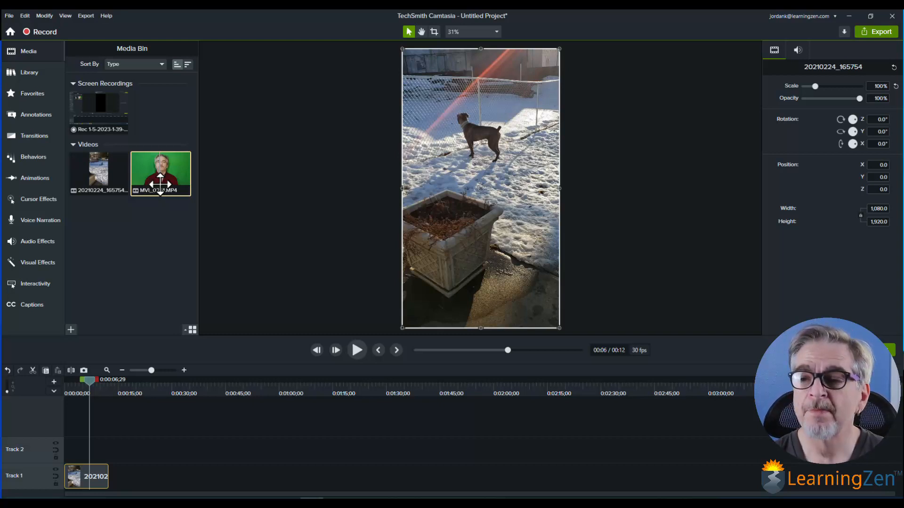
pyautogui.moveTo(161, 184); pyautogui.dragTo(196, 471)
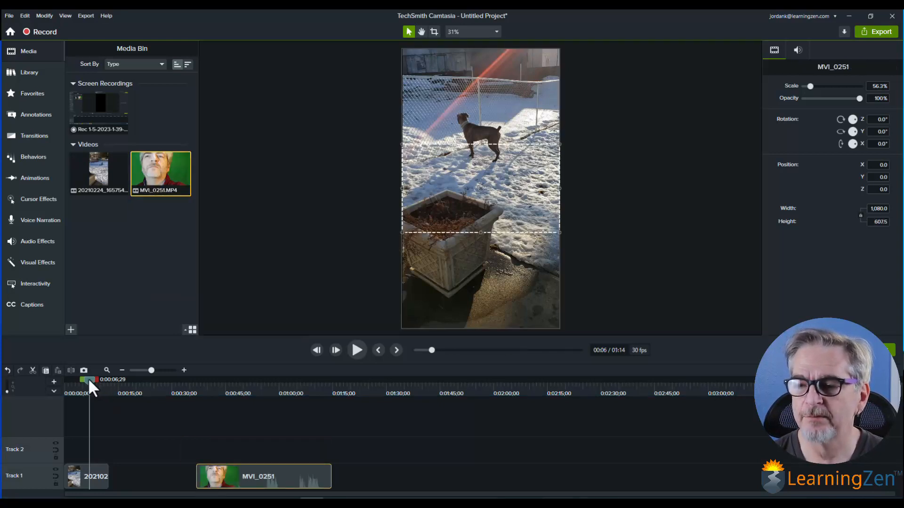
pyautogui.moveTo(88, 378); pyautogui.dragTo(208, 400)
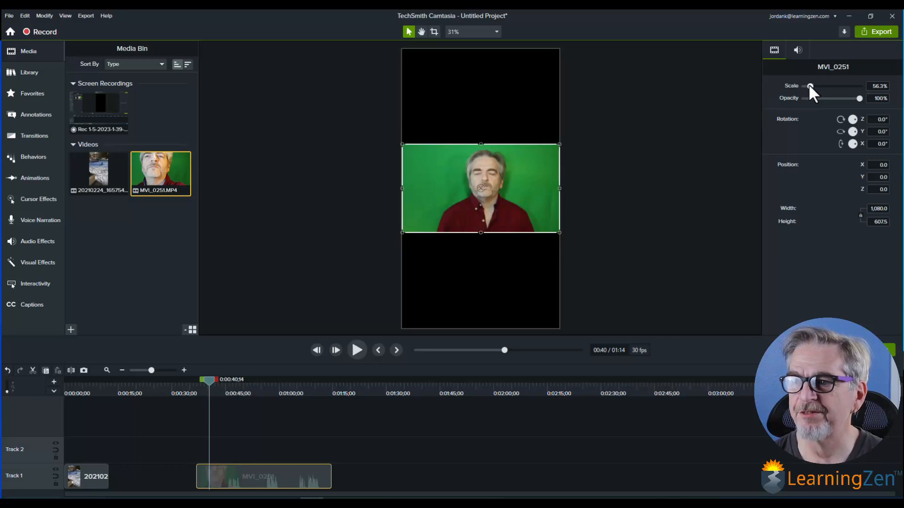
pyautogui.moveTo(809, 84); pyautogui.dragTo(822, 84)
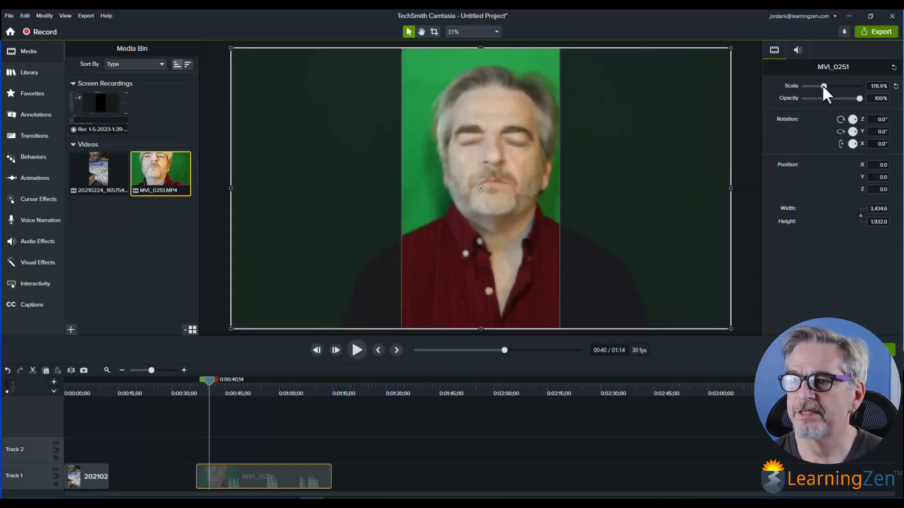
pyautogui.moveTo(206, 379)
pyautogui.mouseDown()
pyautogui.moveTo(256, 392)
pyautogui.moveTo(219, 389)
pyautogui.mouseUp()
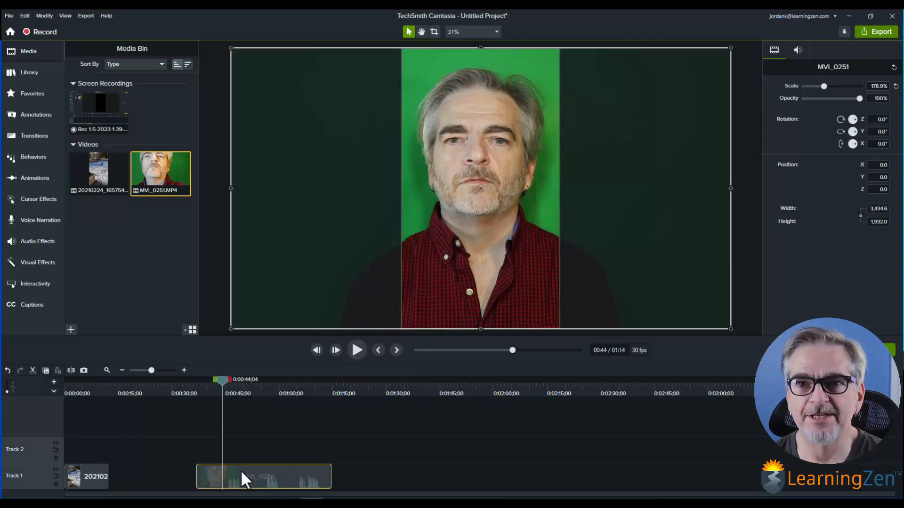
# - Move the enlarged MVI_0251 clip to Track 2 and add a second copy directly beneath it on Track 1
pyautogui.moveTo(242, 470); pyautogui.dragTo(242, 455)
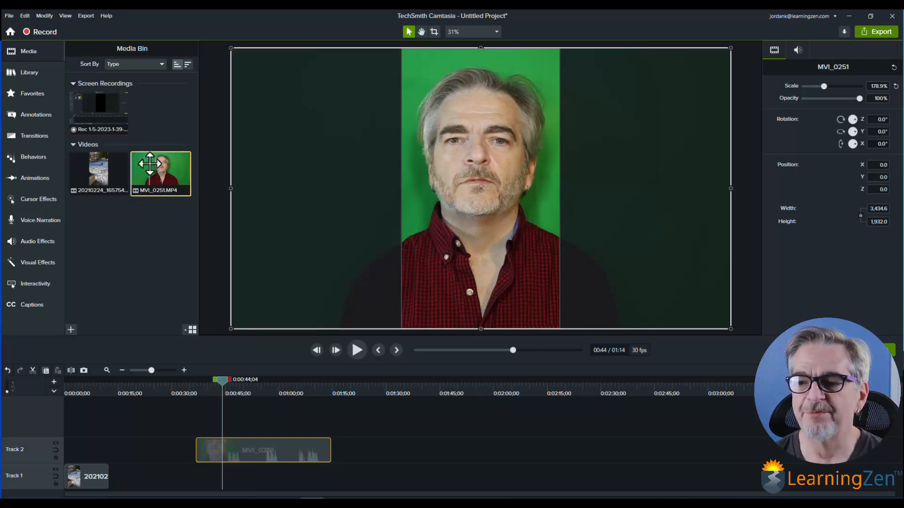
pyautogui.moveTo(162, 170); pyautogui.dragTo(200, 476)
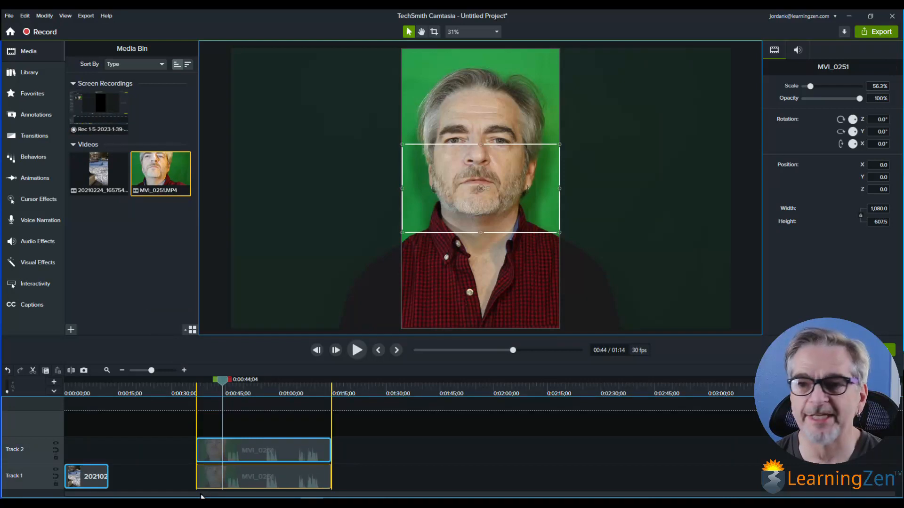
pyautogui.click(256, 470)
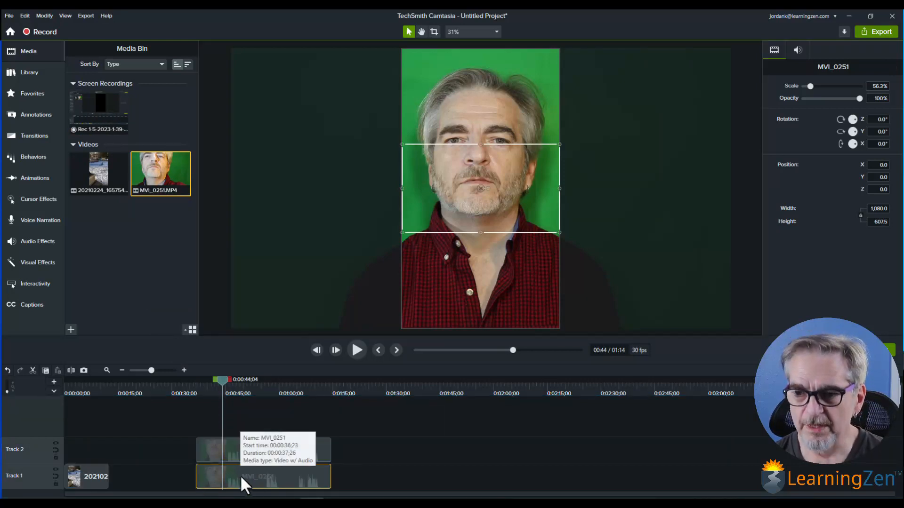
pyautogui.doubleClick(240, 477)
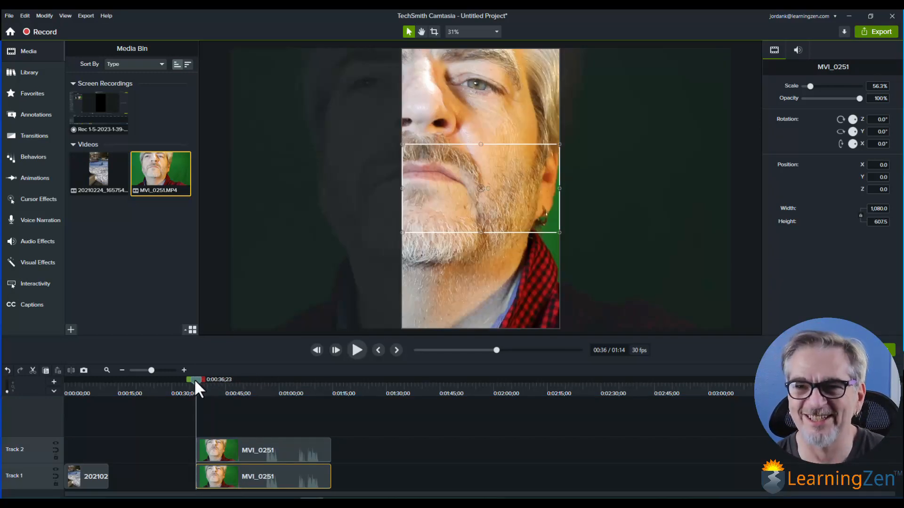
# - Apply the Blur Region effect to the MVI_0251 copy on Track 1 and stretch its region over the whole canvas
pyautogui.click(33, 264)
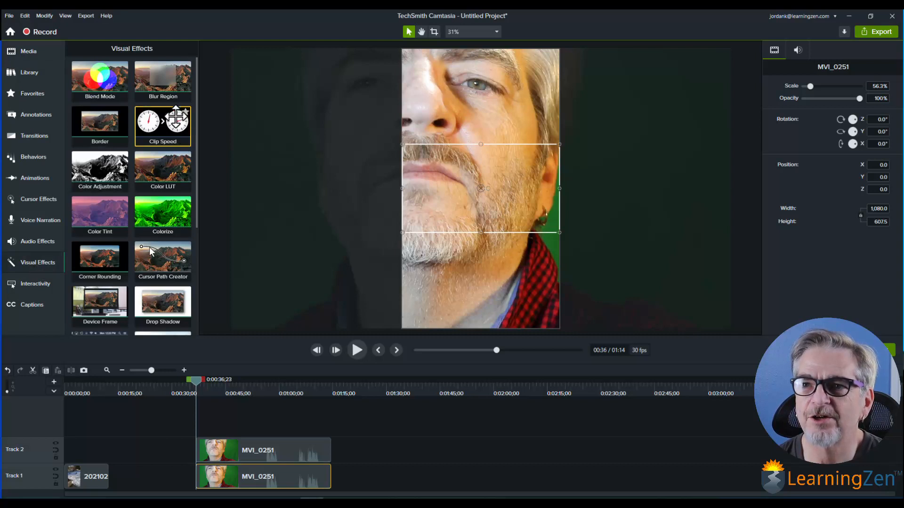
pyautogui.moveTo(163, 77); pyautogui.dragTo(224, 480)
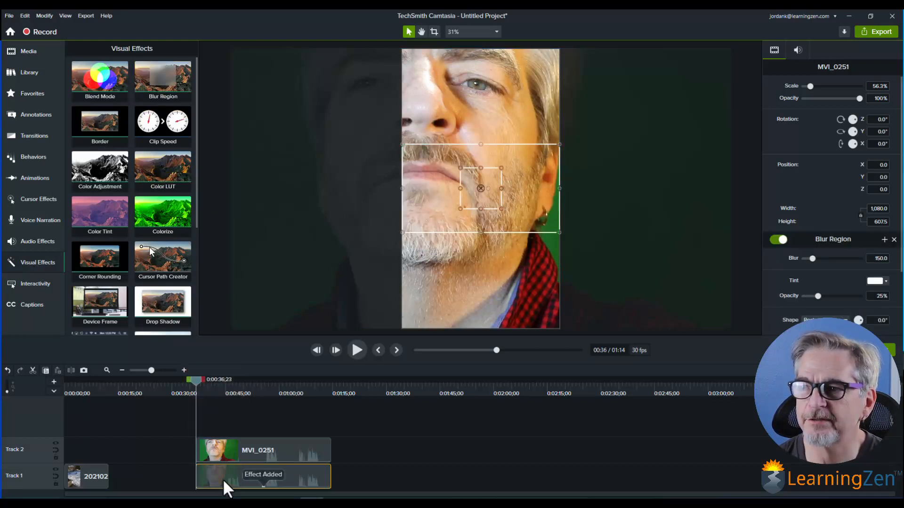
pyautogui.click(460, 209)
pyautogui.moveTo(460, 209); pyautogui.dragTo(403, 328)
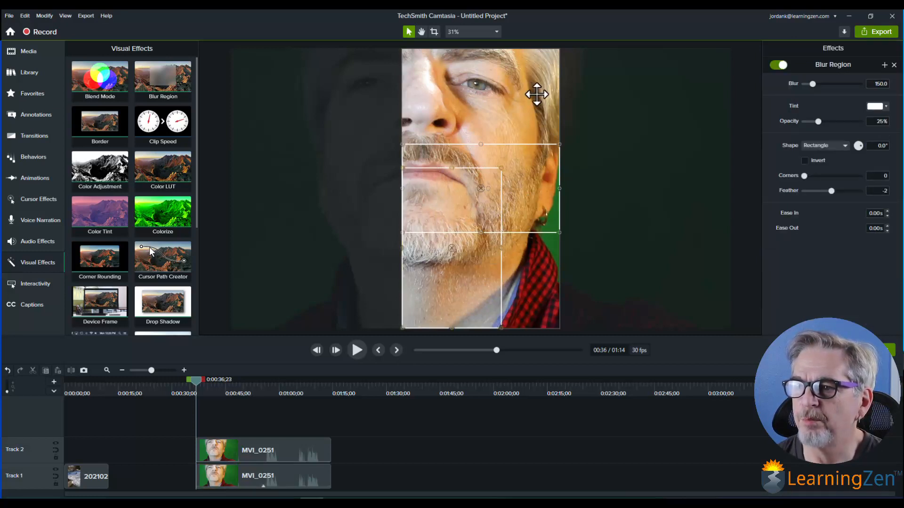
pyautogui.moveTo(502, 167); pyautogui.dragTo(559, 49)
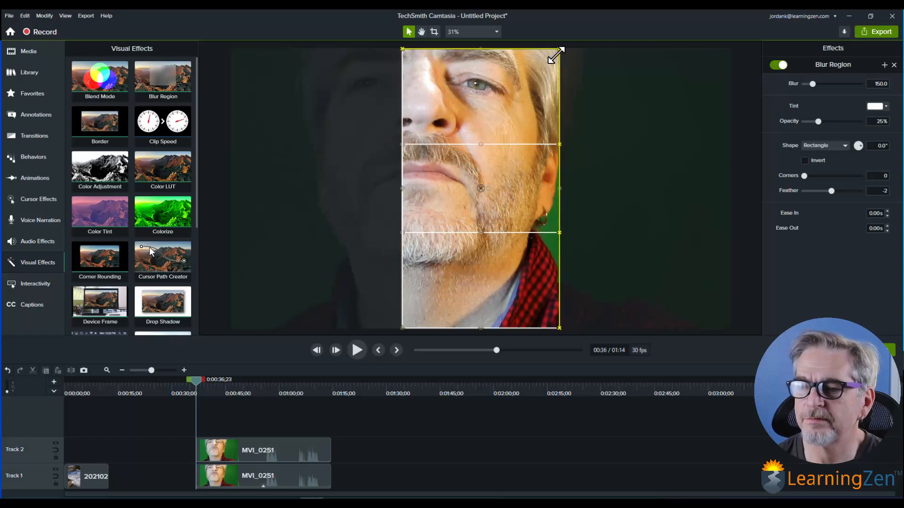
pyautogui.click(278, 469)
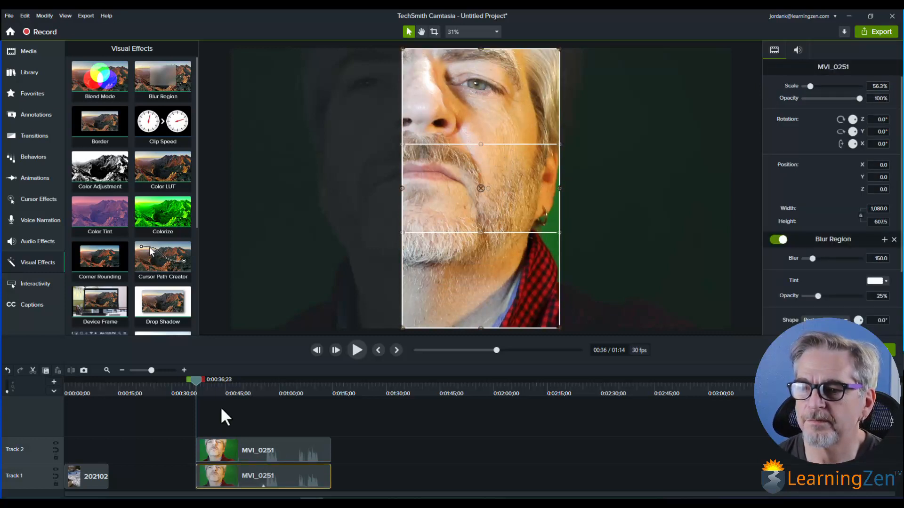
# - Scale the MVI_0251 clip on Track 2 down to about 145% at around 0:42
pyautogui.moveTo(193, 379); pyautogui.dragTo(213, 388)
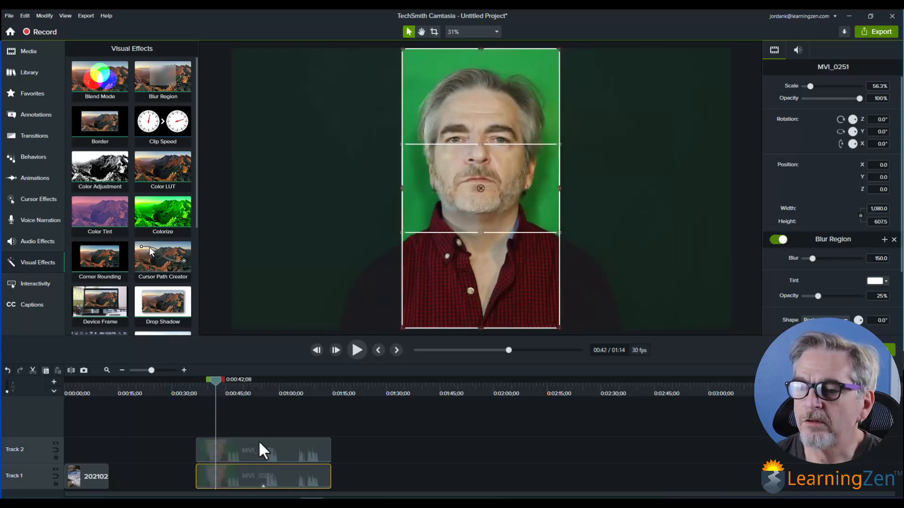
pyautogui.click(259, 441)
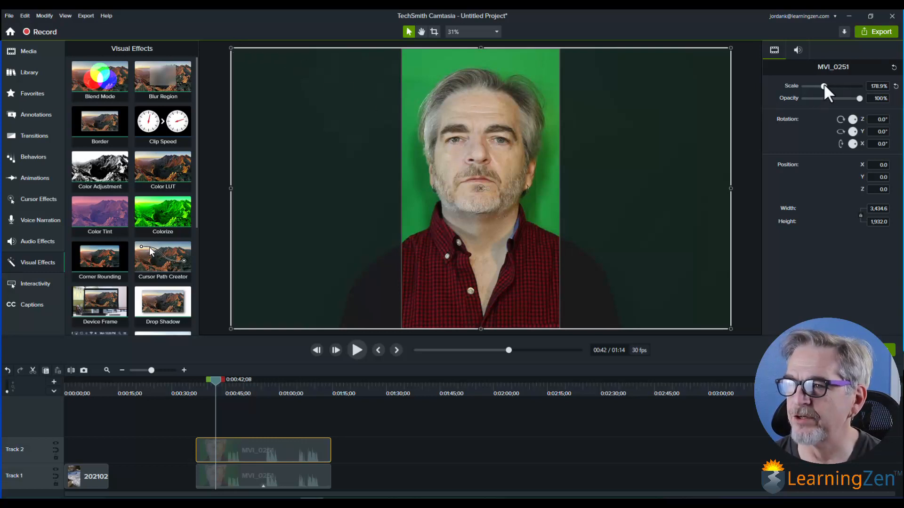
pyautogui.moveTo(823, 85); pyautogui.dragTo(819, 85)
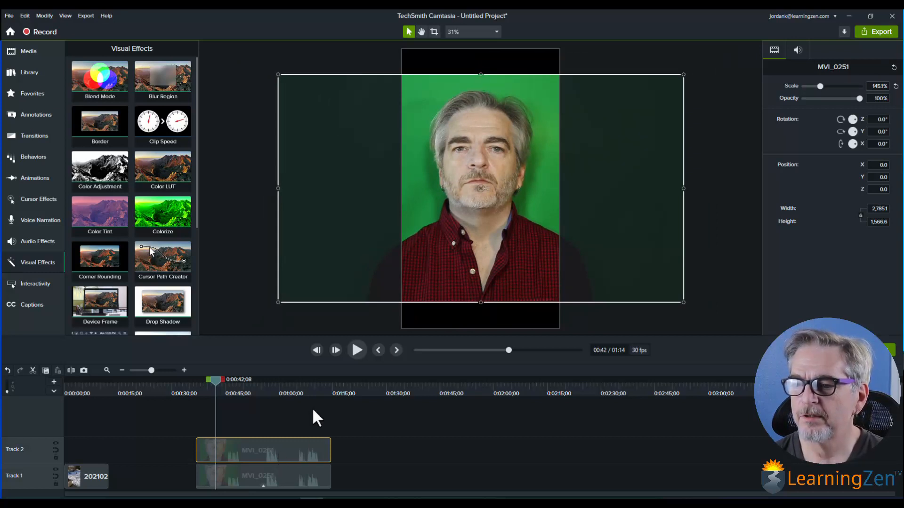
# - Enlarge the blurred MVI_0251 copy on Track 1 to about 177.8% and centre it so it fills the full canvas height
pyautogui.click(296, 470)
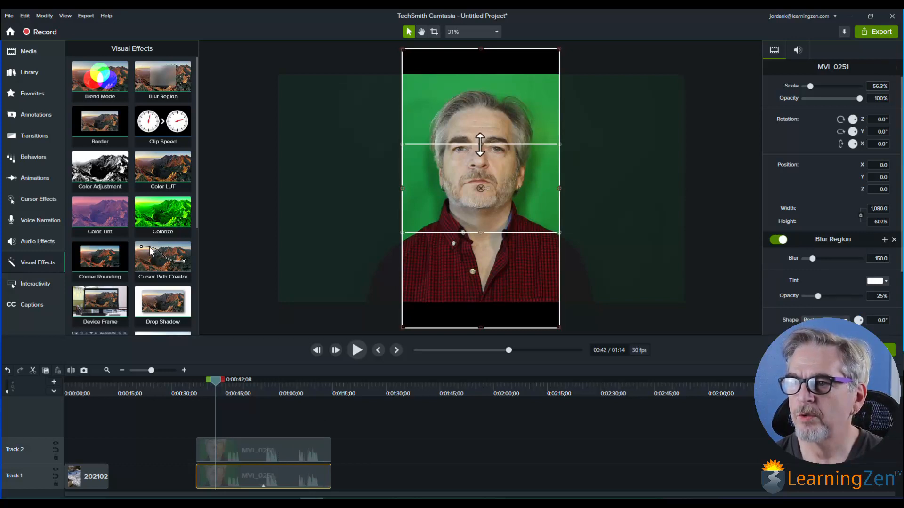
pyautogui.moveTo(480, 145); pyautogui.dragTo(483, 61)
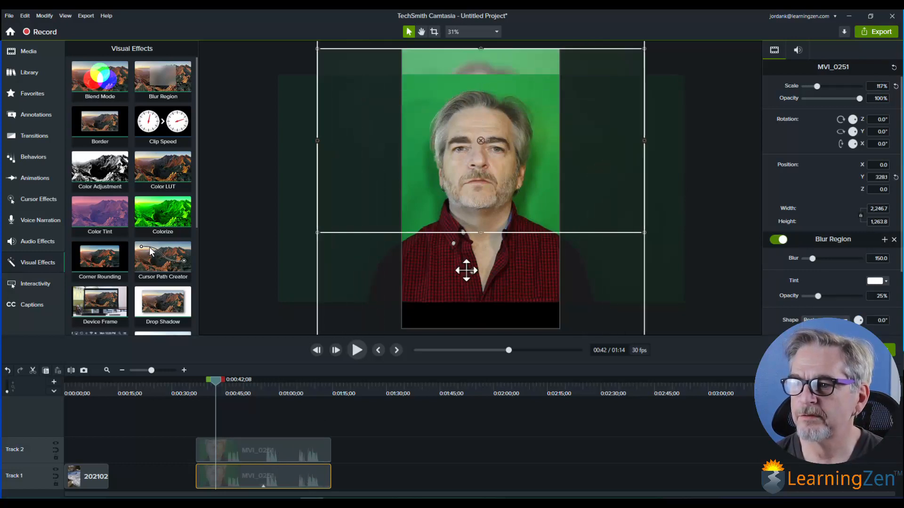
pyautogui.moveTo(481, 232); pyautogui.dragTo(476, 324)
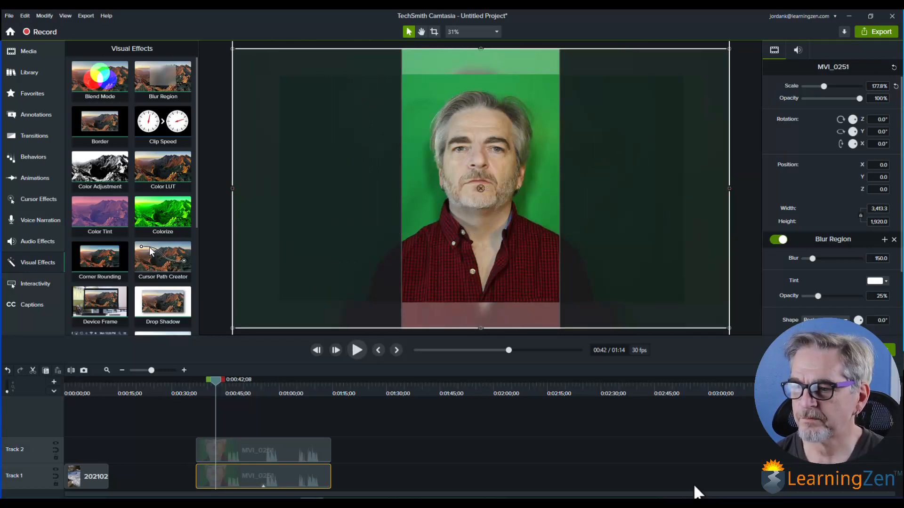
pyautogui.click(496, 451)
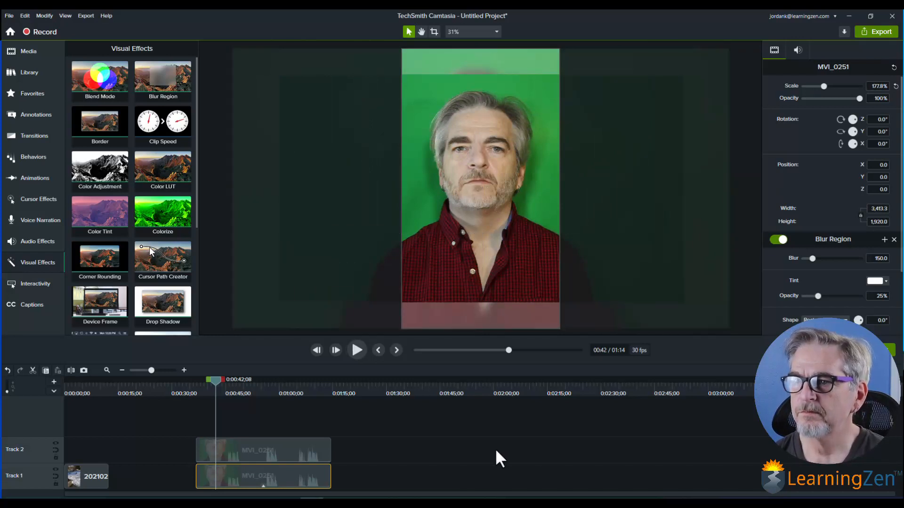
pyautogui.click(223, 470)
pyautogui.click(244, 446)
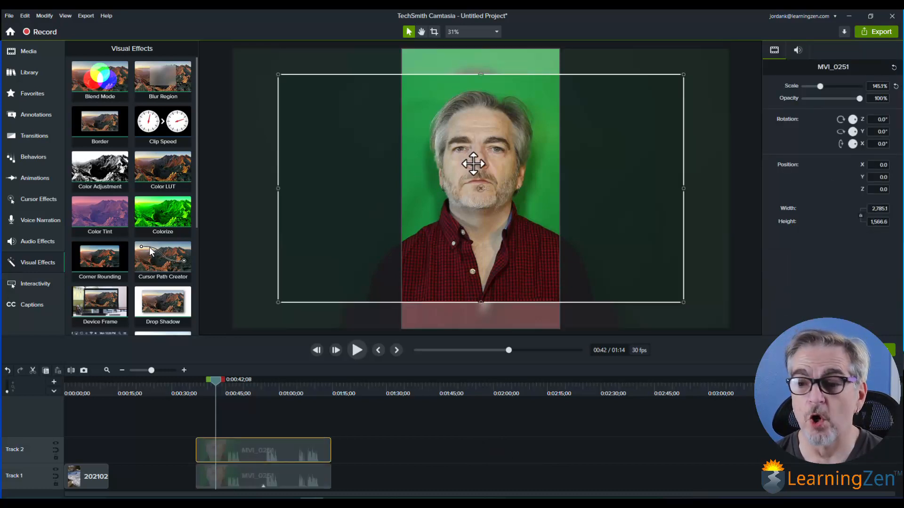
# - Silence the audio of the blurred MVI_0251 copy on Track 1 and scrub through the clip to preview the result
pyautogui.click(256, 478)
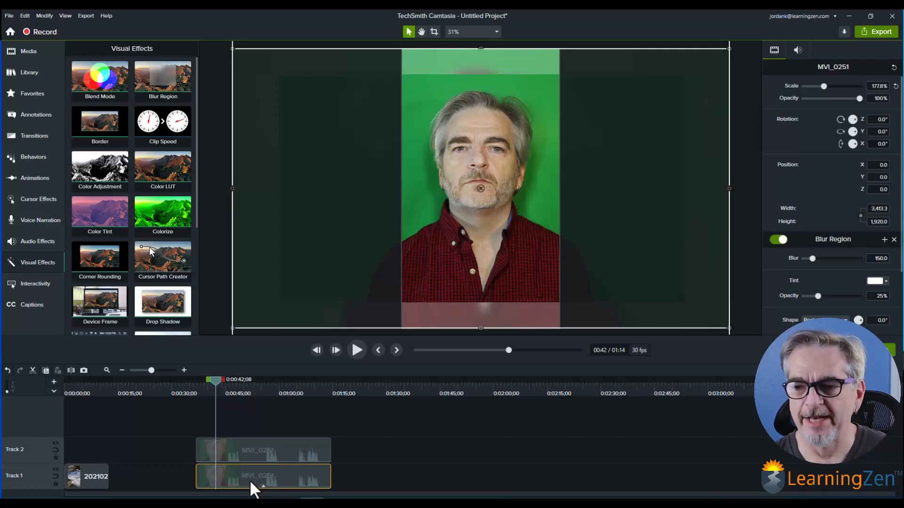
pyautogui.rightClick(250, 479)
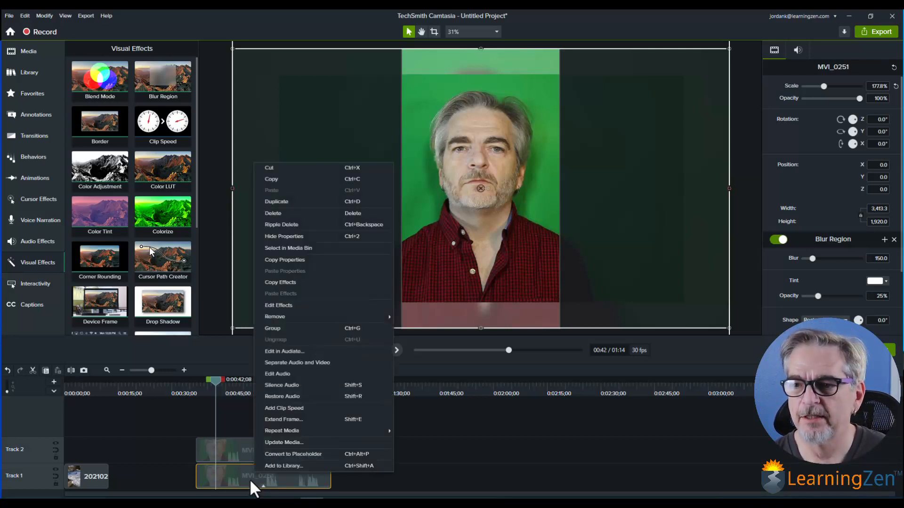
pyautogui.click(290, 385)
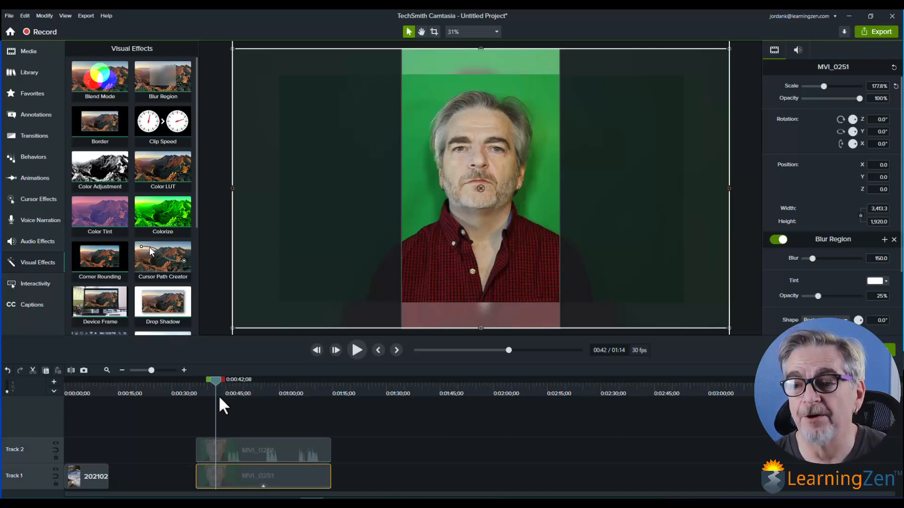
pyautogui.moveTo(215, 380); pyautogui.dragTo(319, 400)
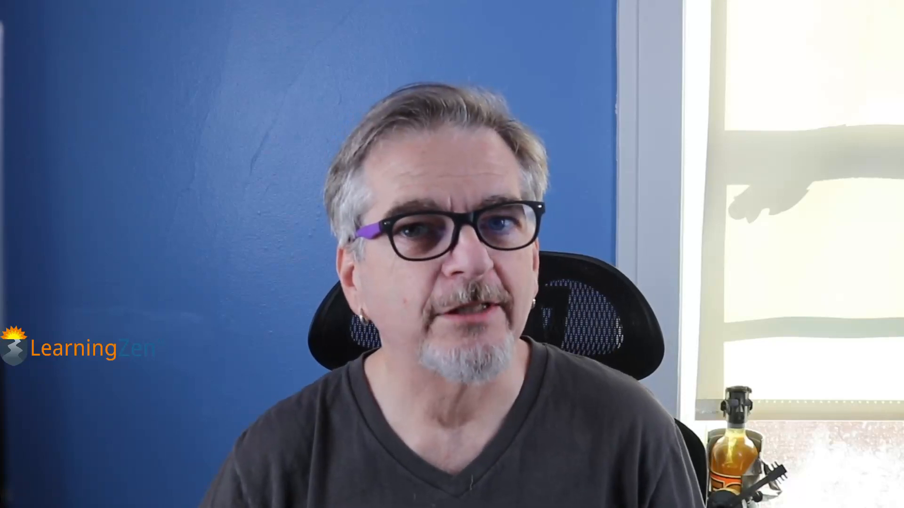